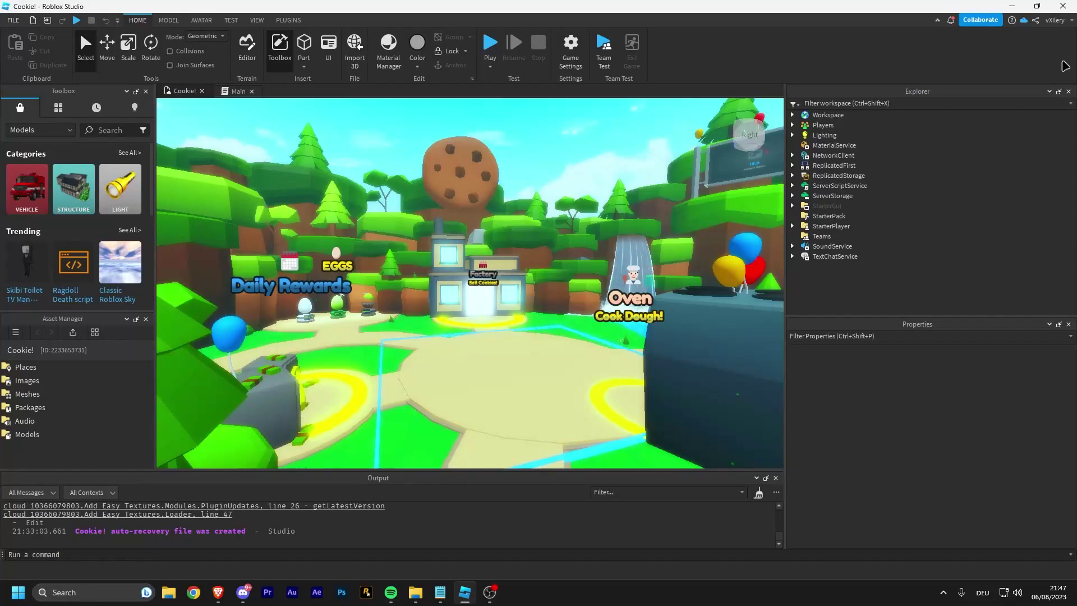
Orbit and pull back over the Cookie place, then switch to the Brave browser.
right_drag(485, 194, 513, 201)
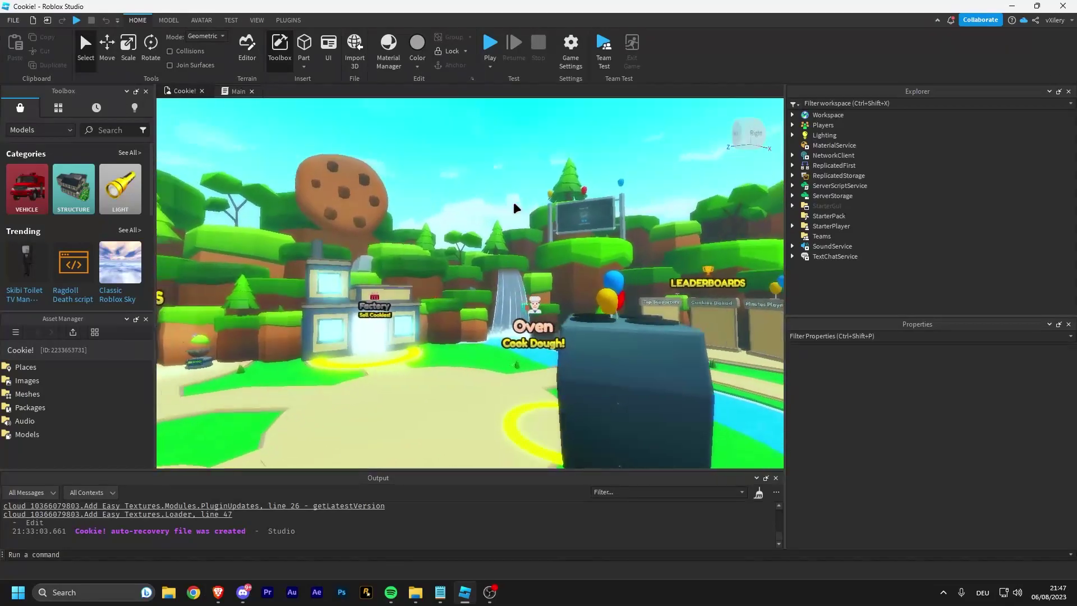
key(s)
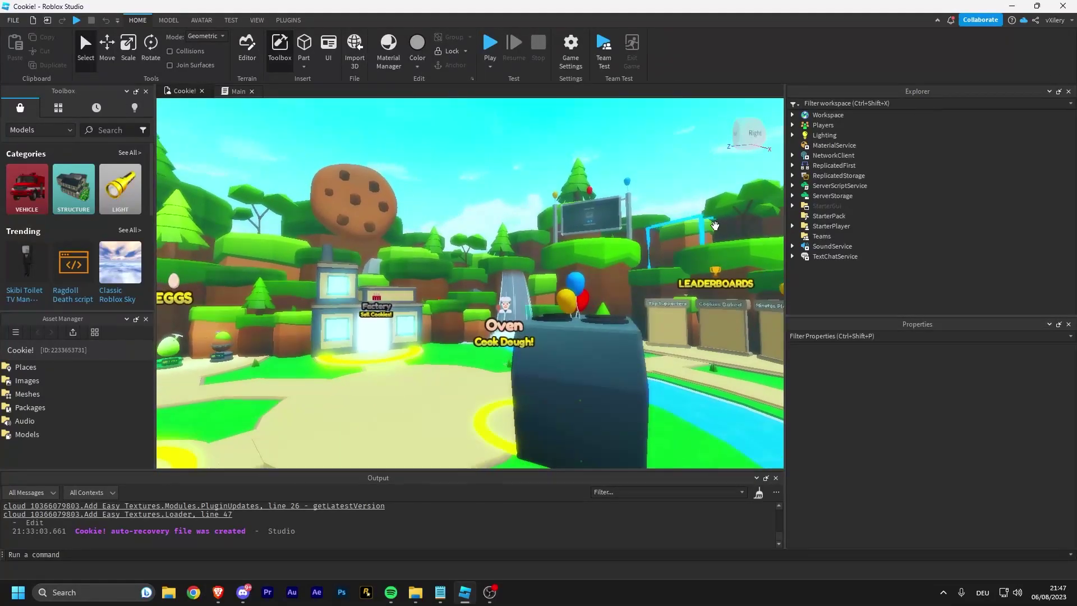
key(alt+Tab)
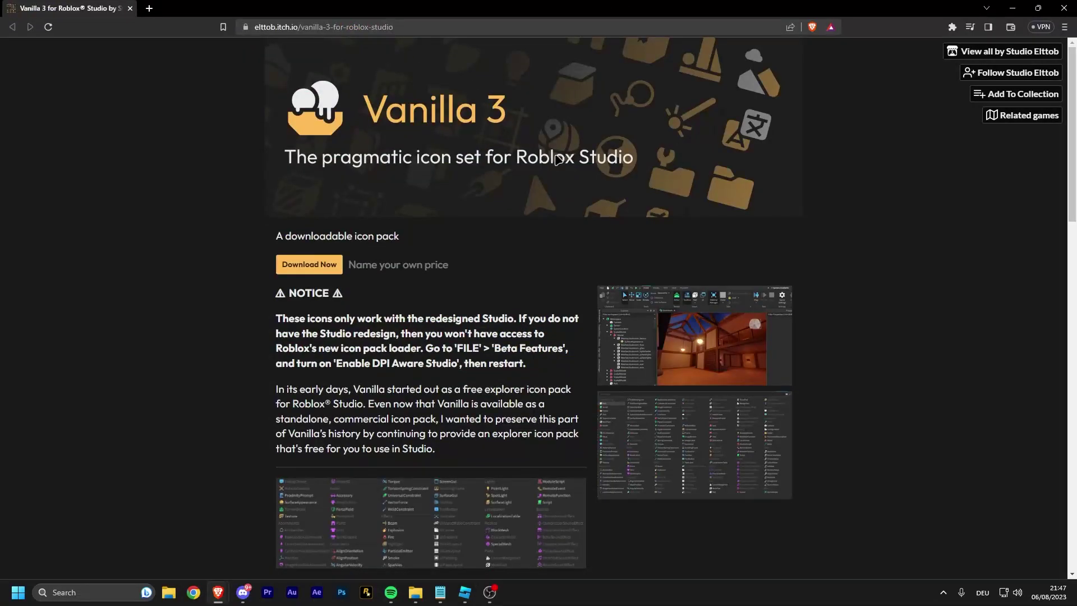
scroll(686, 181, down, 1)
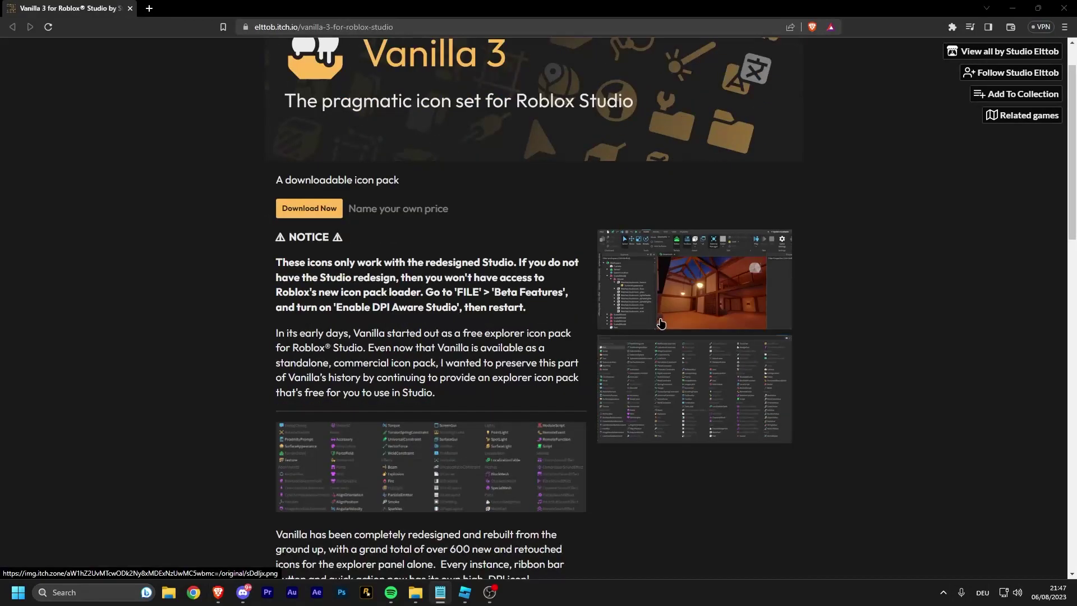
scroll(591, 323, down, 4)
scroll(661, 325, down, 1)
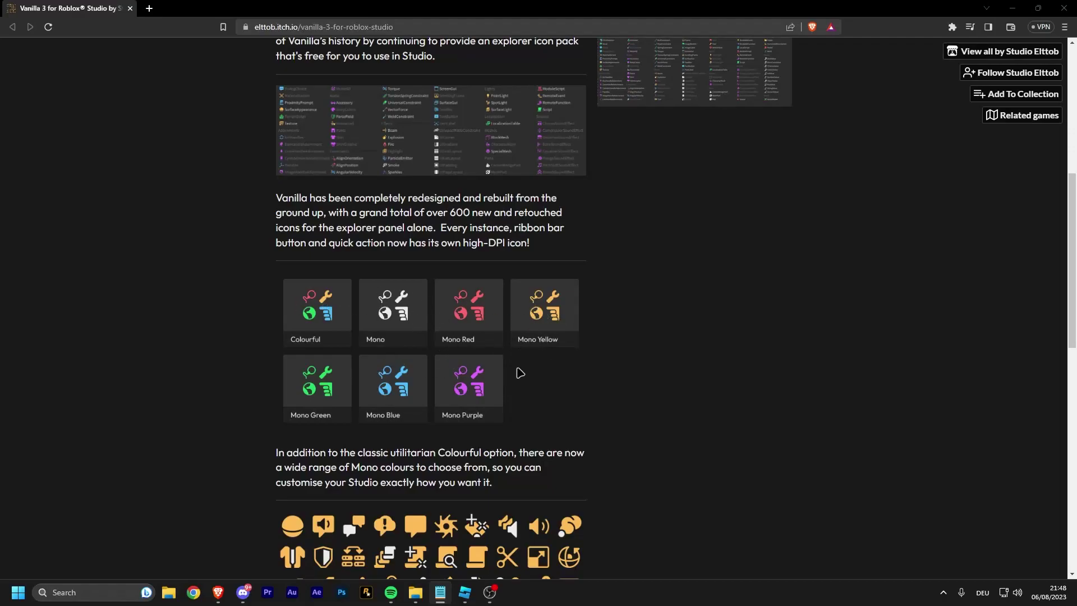
scroll(663, 287, up, 5)
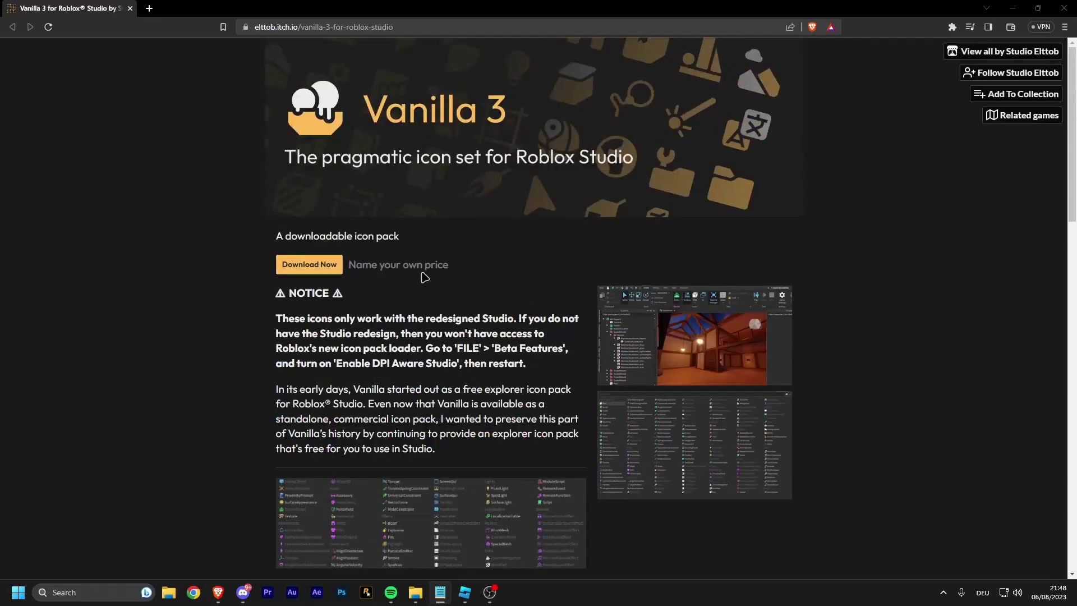
Skip payment on itch.io and save the 31 MB Vanilla 3 zip to Downloads.
click(323, 268)
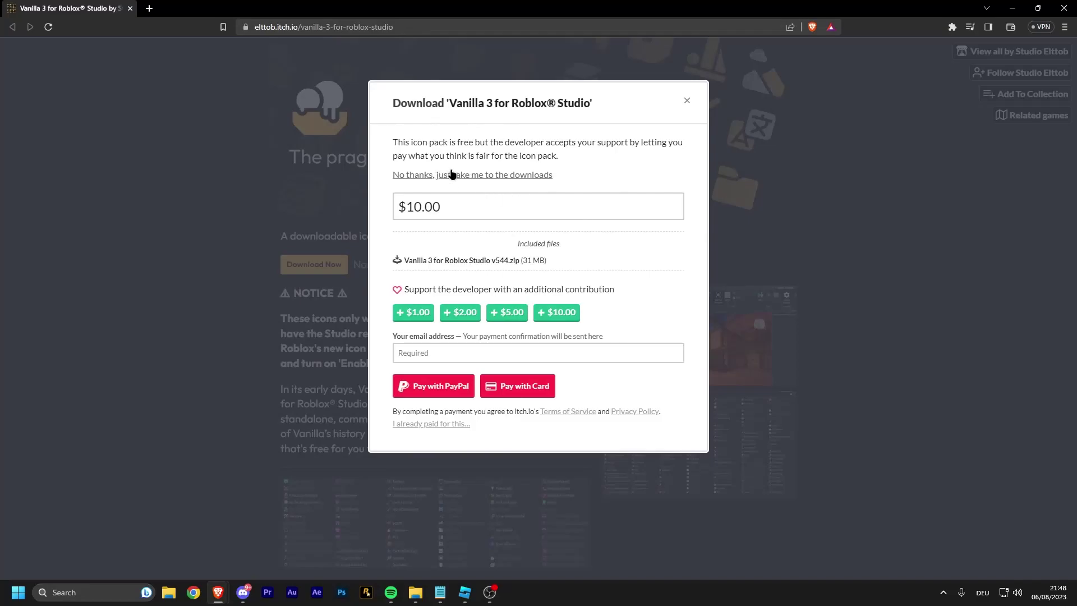
click(485, 174)
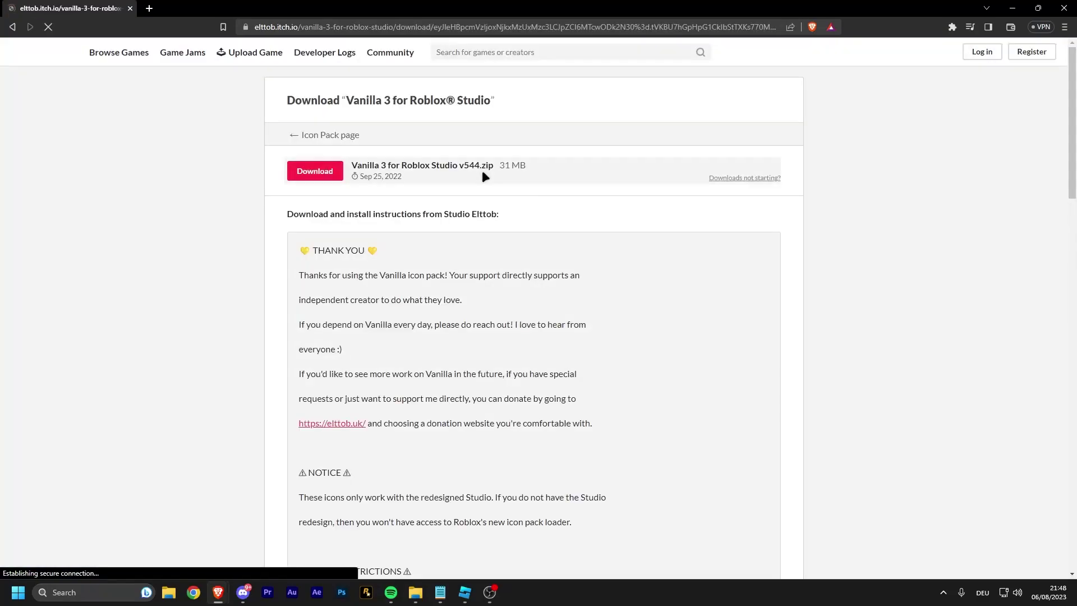
scroll(560, 235, down, 4)
scroll(562, 253, up, 4)
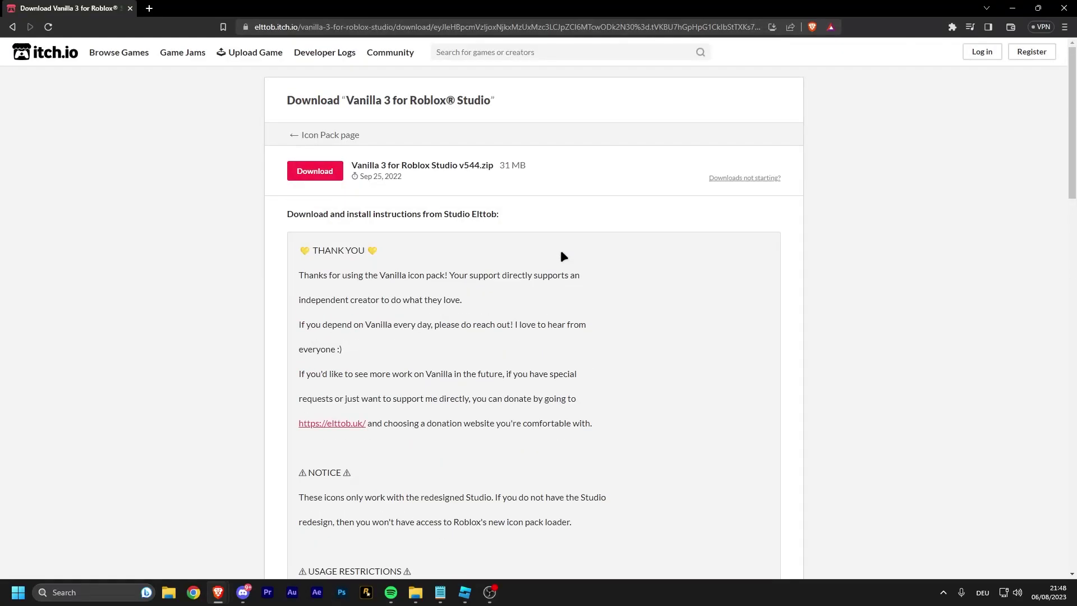
click(333, 171)
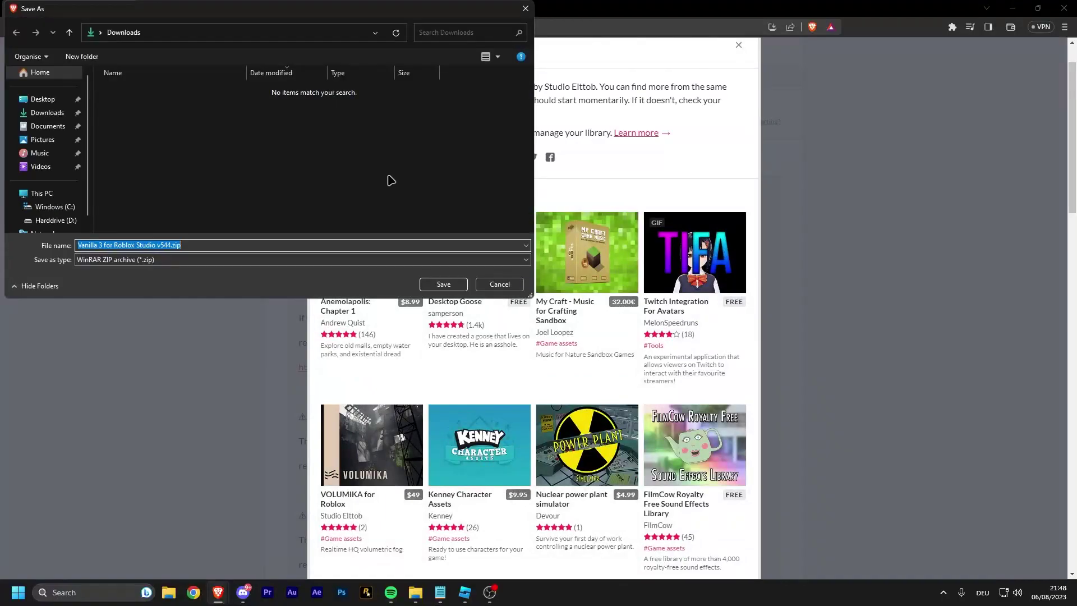
click(46, 113)
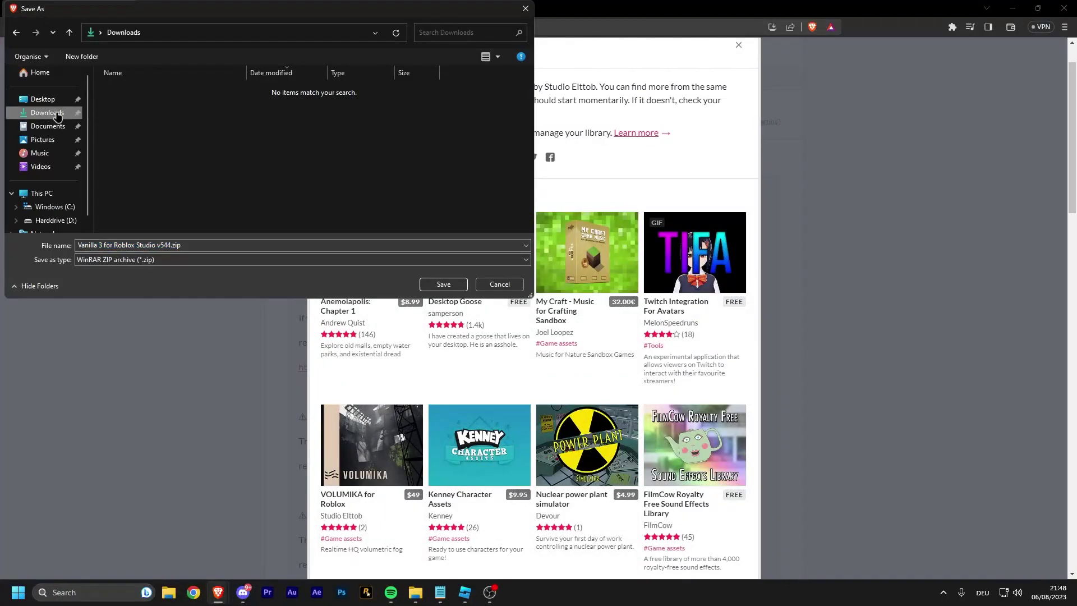
click(447, 286)
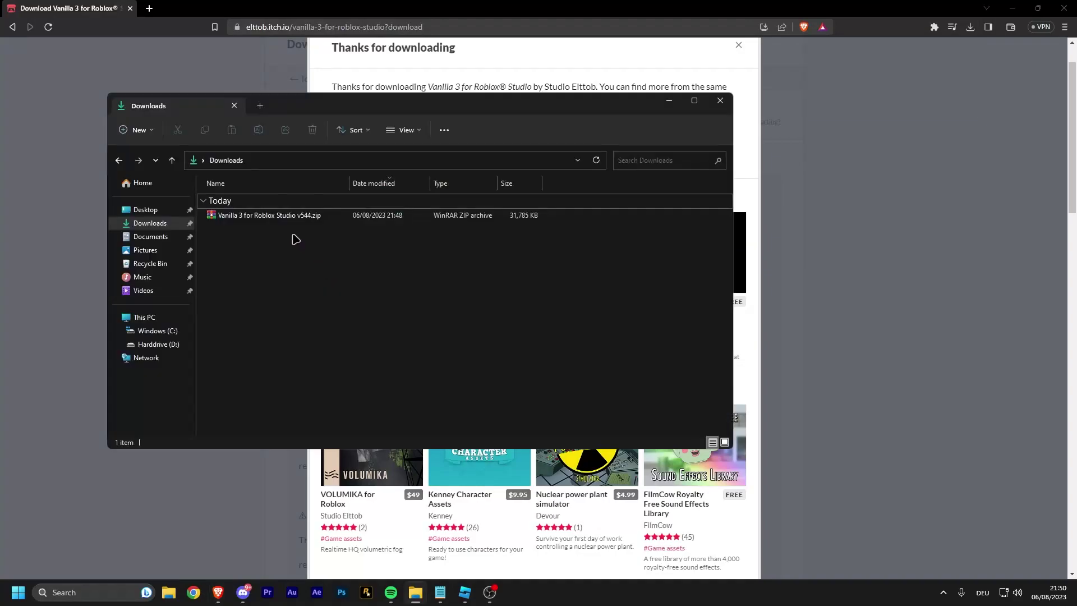
Extract the Vanilla 3 zip with WinRAR into its own folder, then return to Roblox Studio.
click(270, 217)
right_click(269, 217)
mouse_move(302, 235)
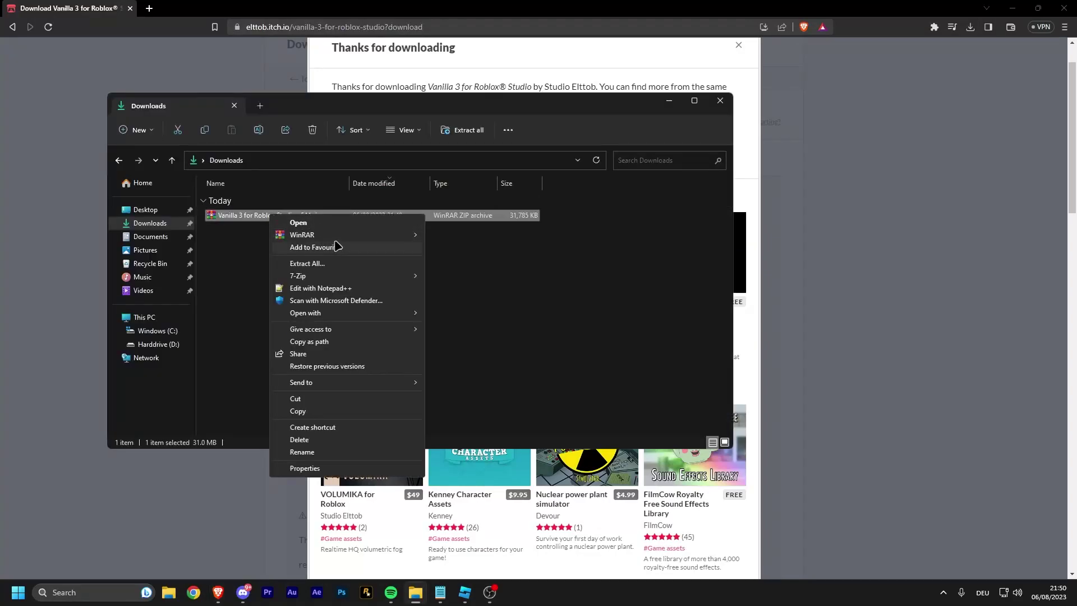
click(471, 262)
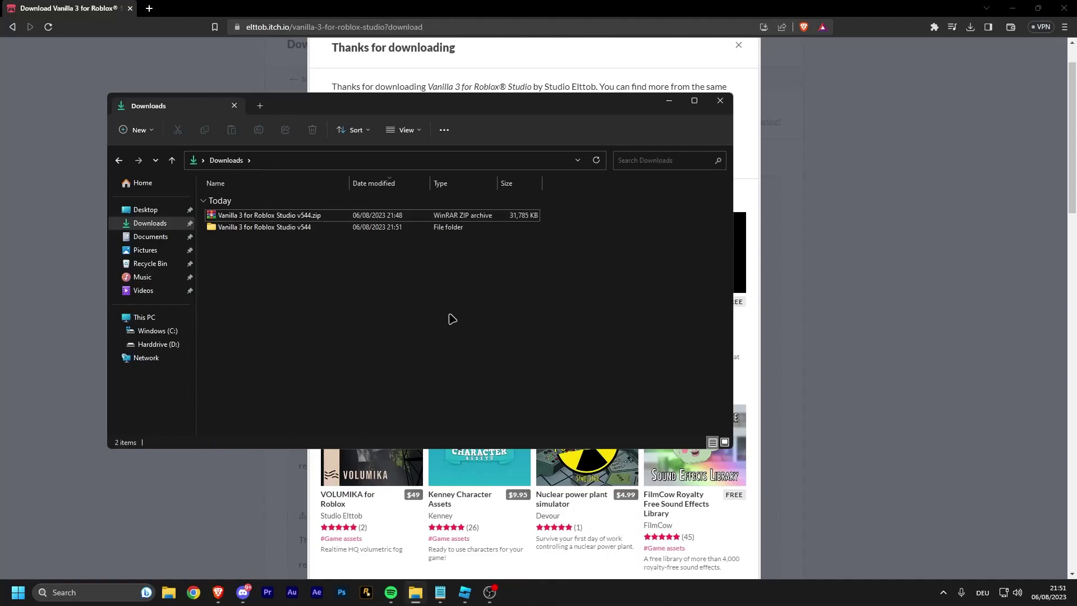
click(464, 591)
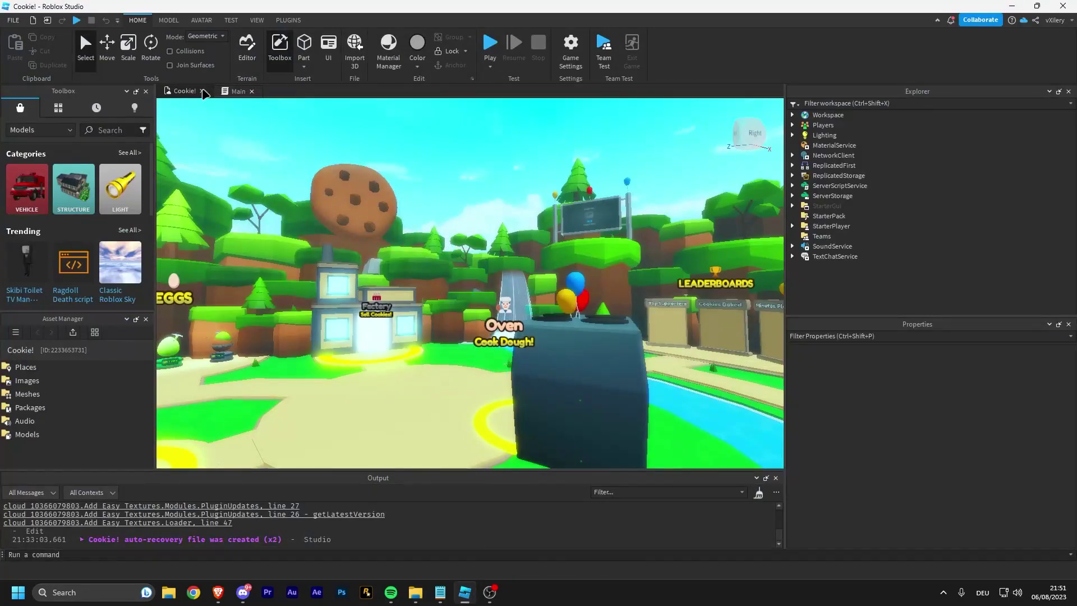
Open Studio Settings from the FILE menu.
click(13, 19)
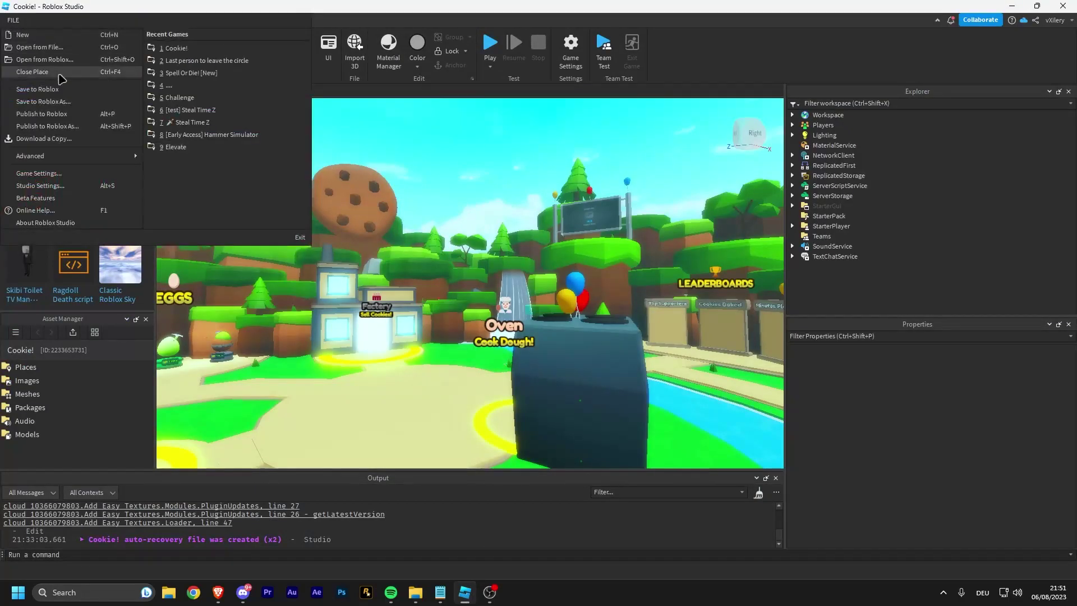
click(68, 185)
scroll(589, 278, down, 1)
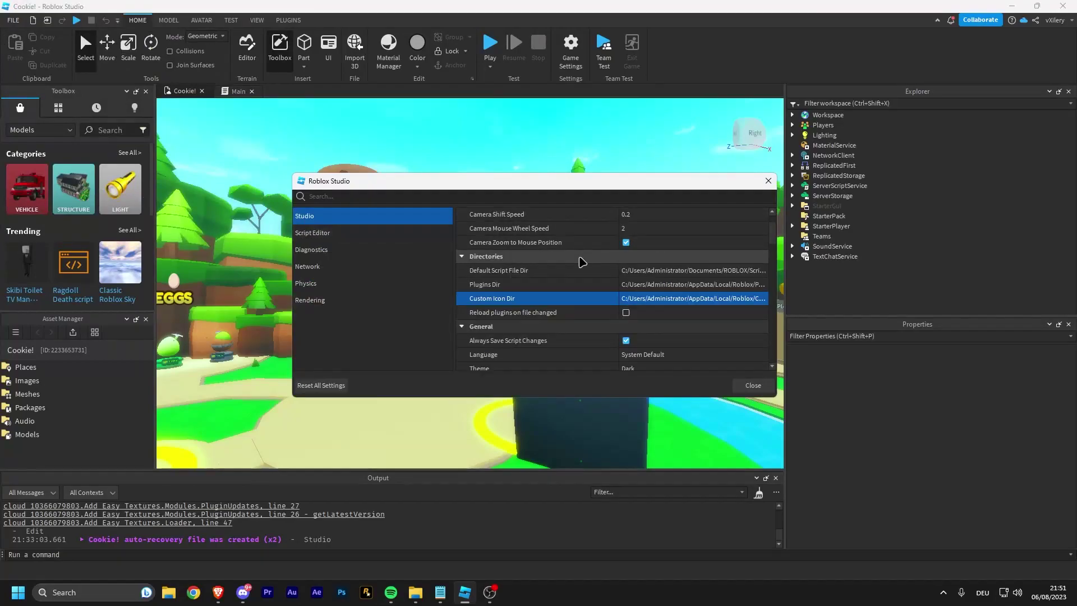
scroll(600, 277, up, 1)
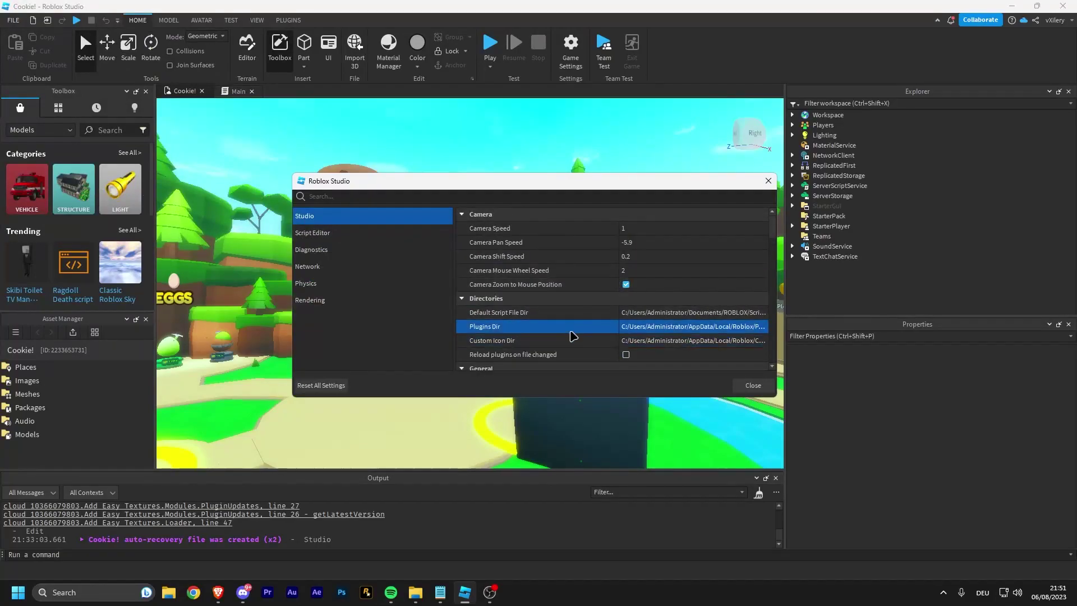
Browse Custom Icon Dir to Downloads > Vanilla 3 > Mono Blue > Dark.
click(680, 340)
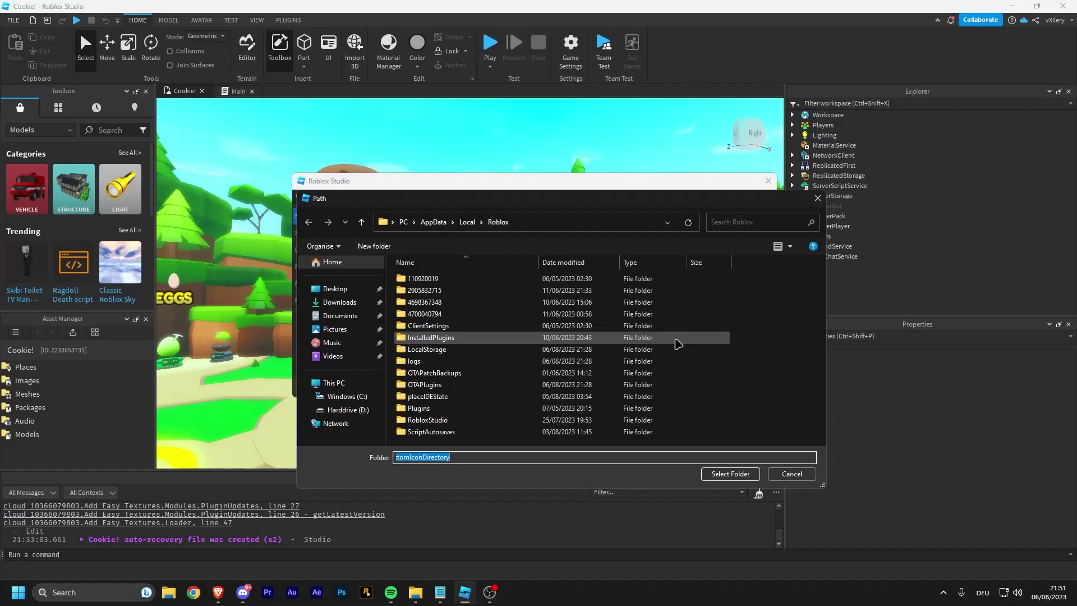
click(339, 302)
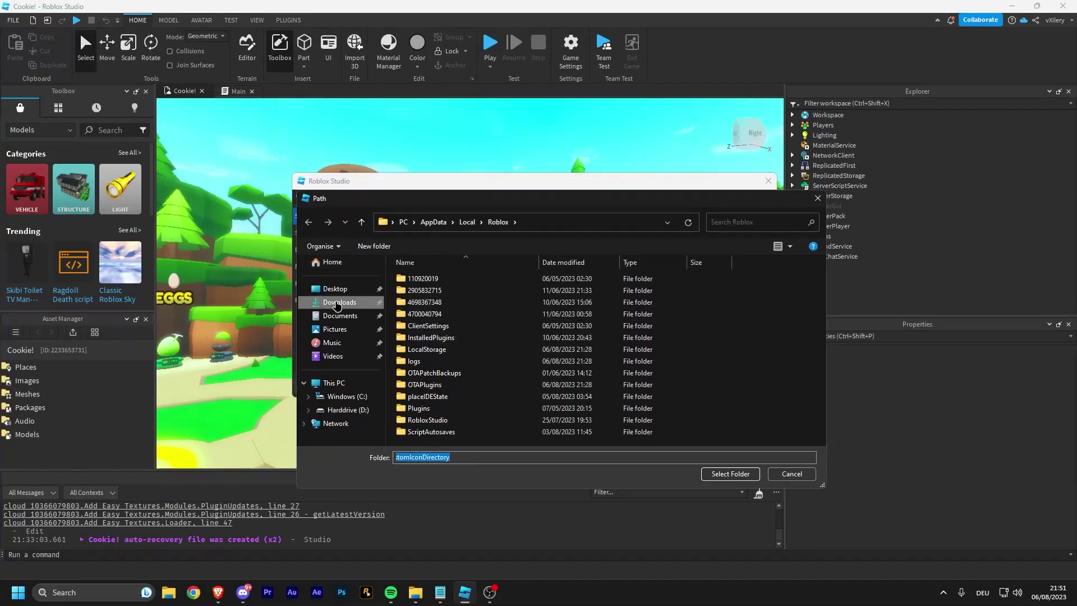
double_click(469, 296)
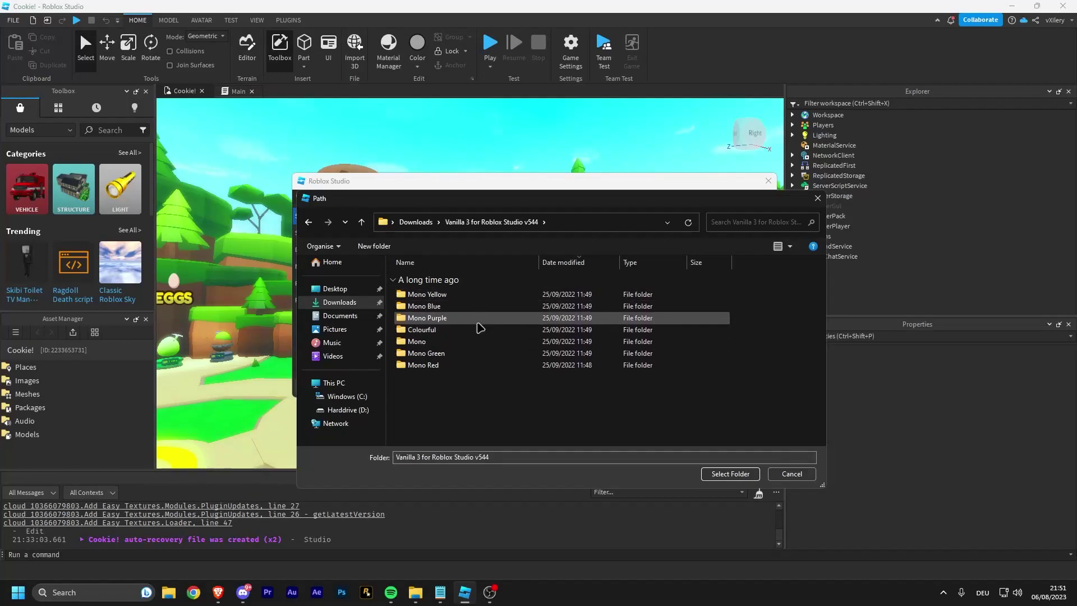
double_click(446, 307)
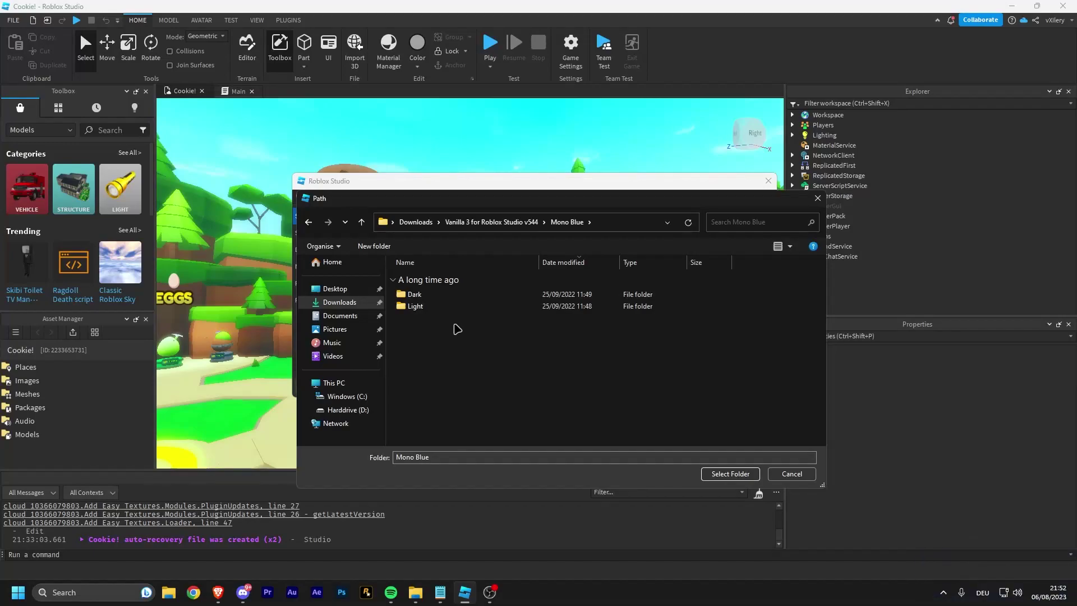
double_click(439, 294)
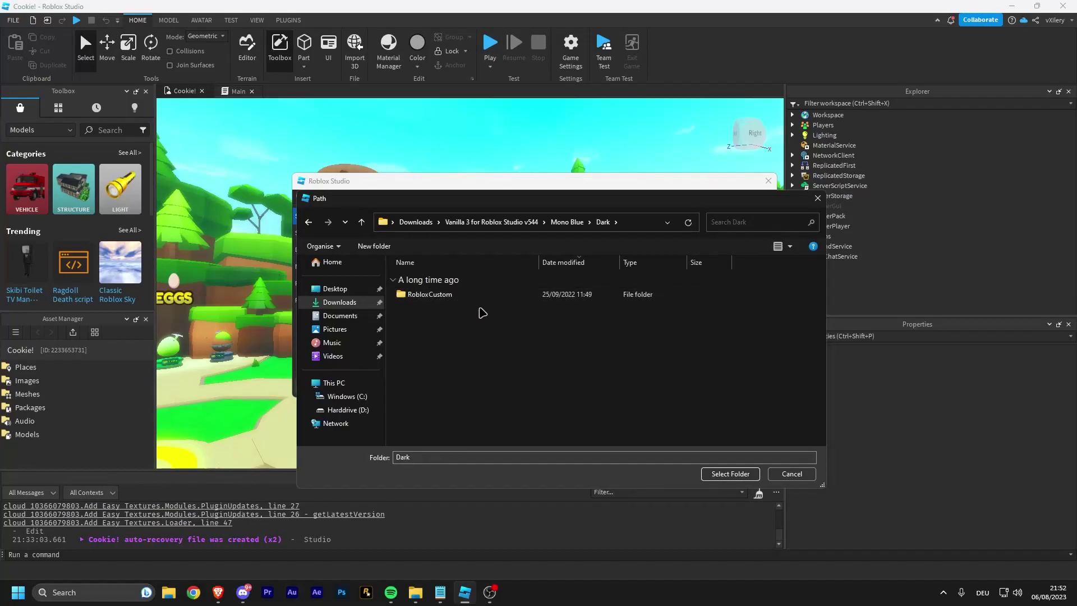
Confirm the Mono Blue Dark folder as Custom Icon Dir and restart Studio.
click(729, 475)
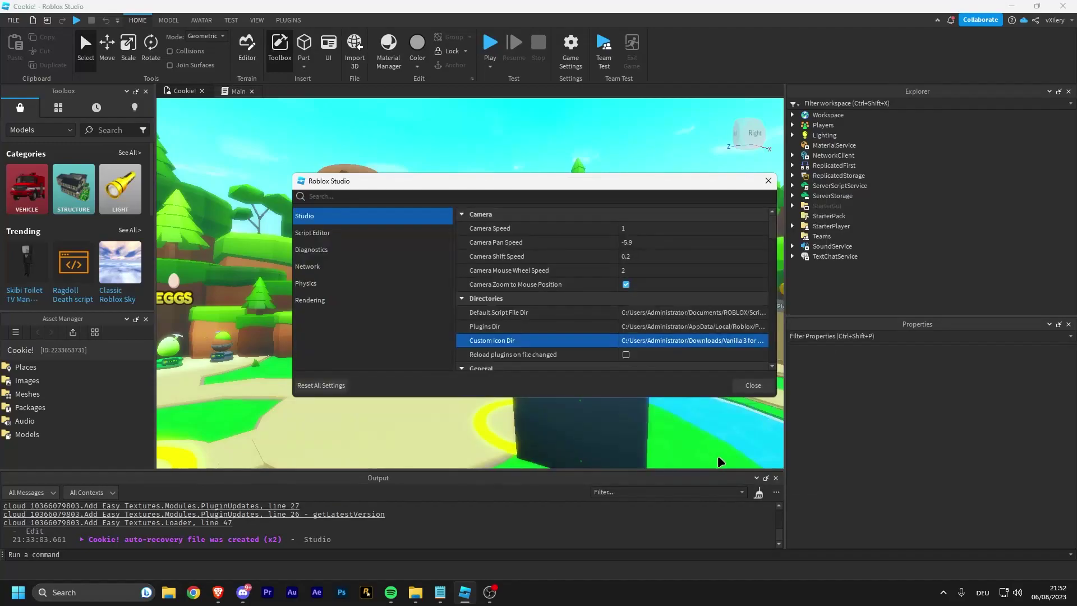
click(753, 384)
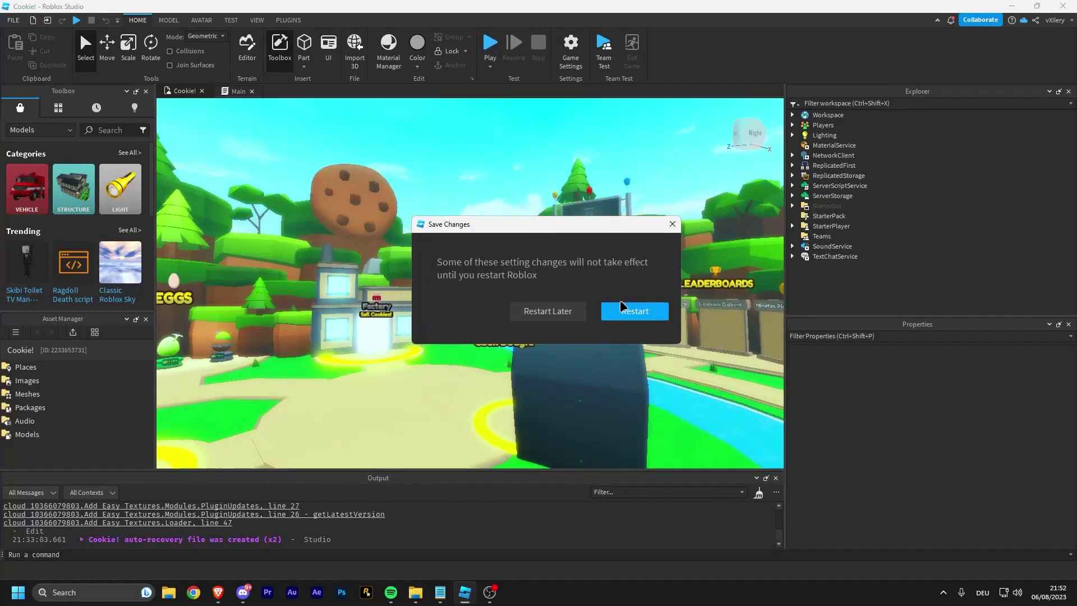
click(631, 314)
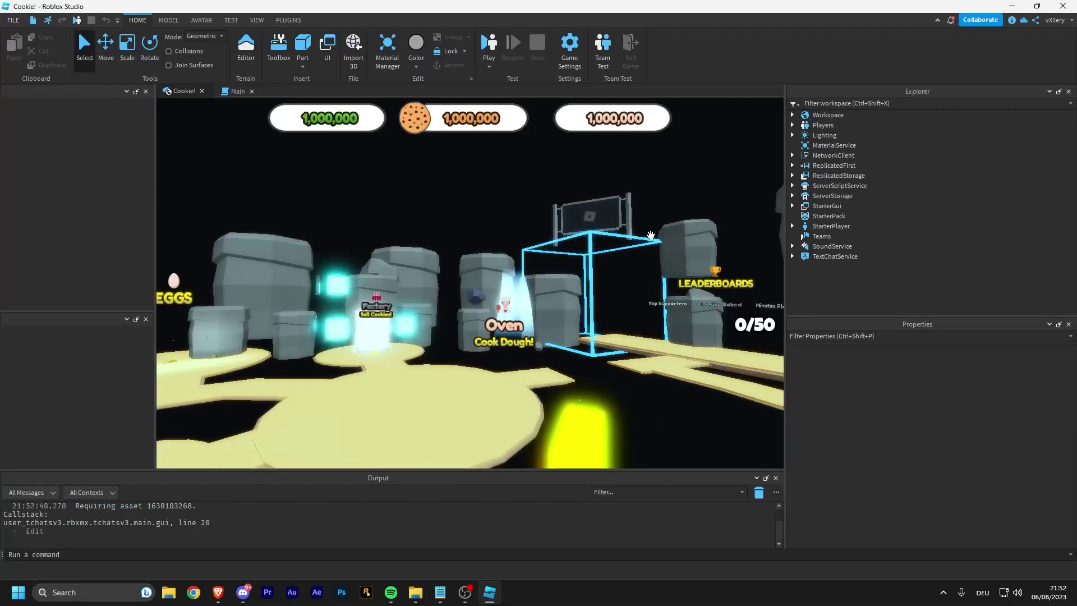
Move through the scene and expand, then collapse, ServerScriptService and ReplicatedFirst in Explorer.
key(w)
key(a)
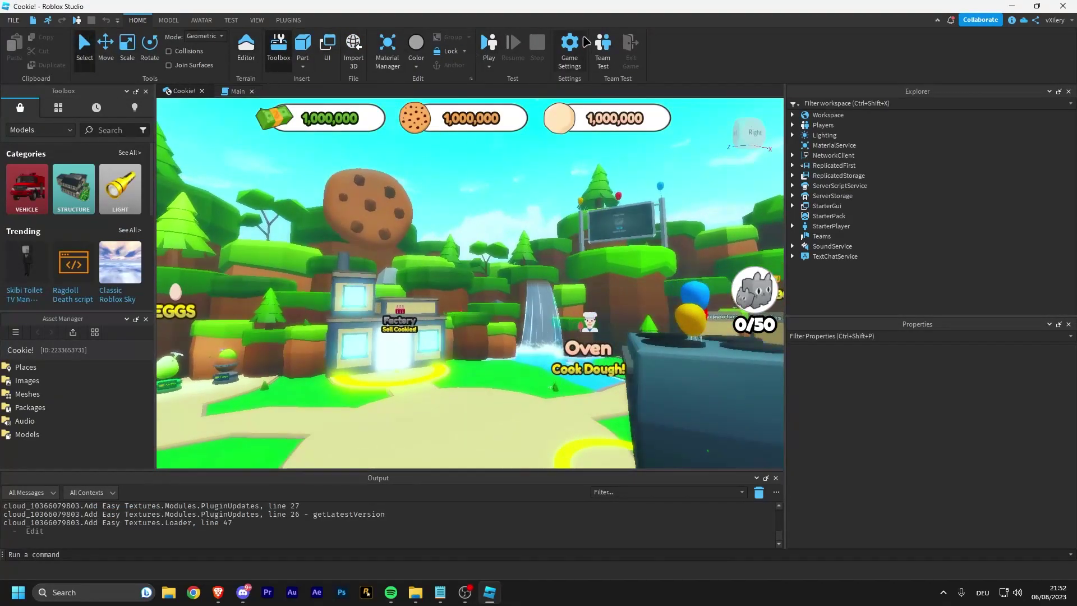
click(791, 185)
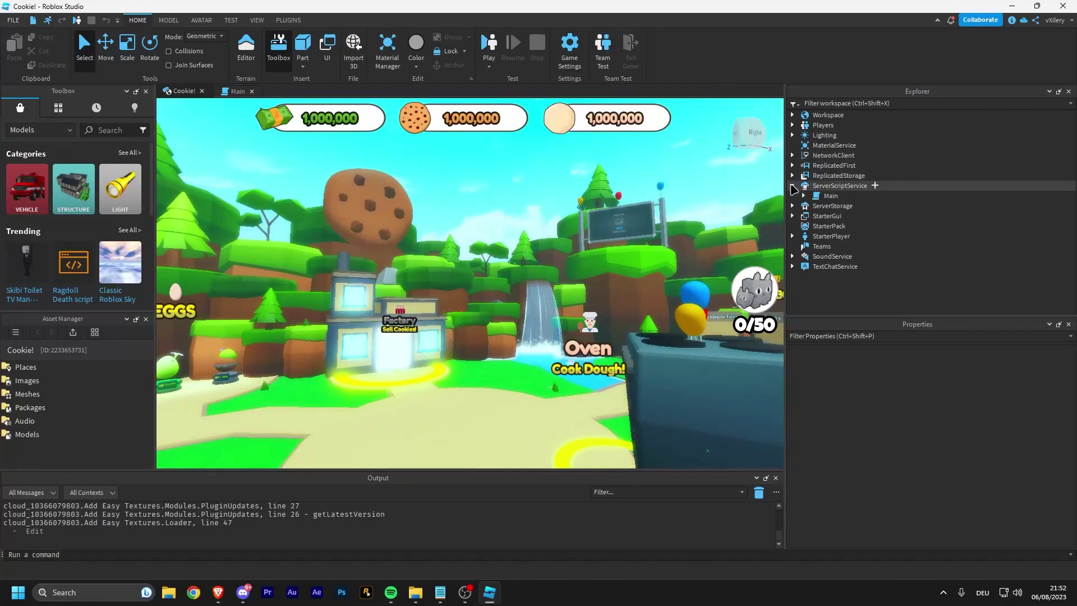
click(792, 166)
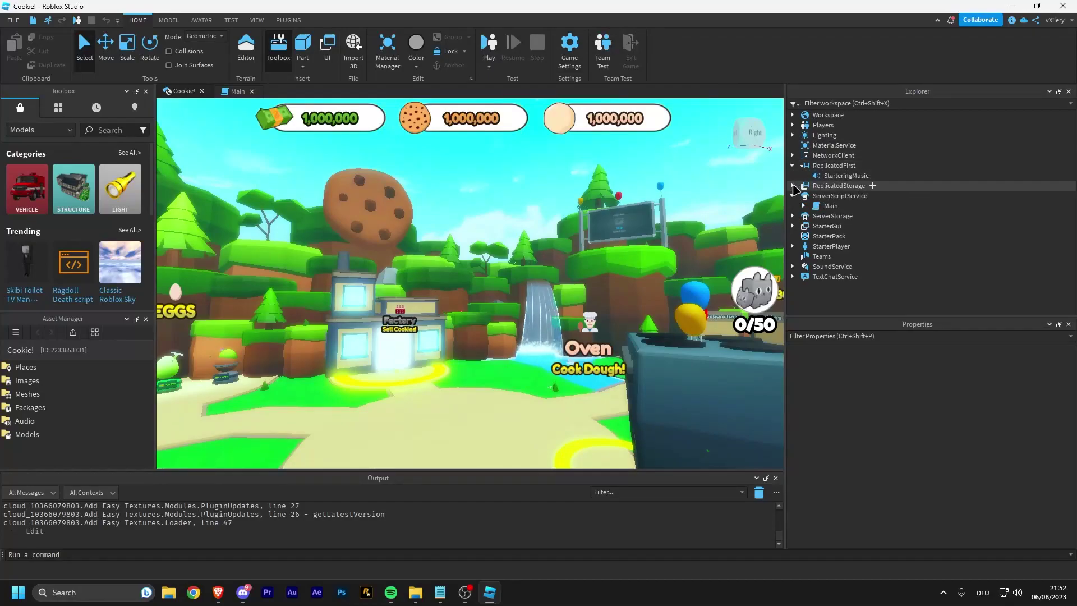
click(792, 195)
click(791, 165)
scroll(549, 179, up, 5)
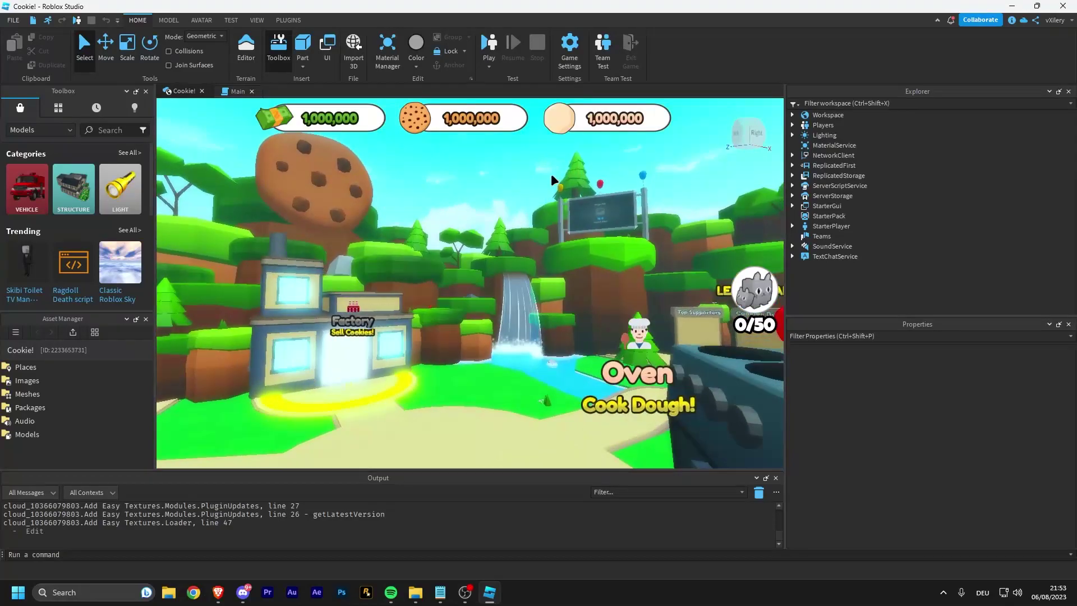
Set Custom Icon Dir to the RobloxCustom subfolder inside Dark, then restart Studio.
click(13, 20)
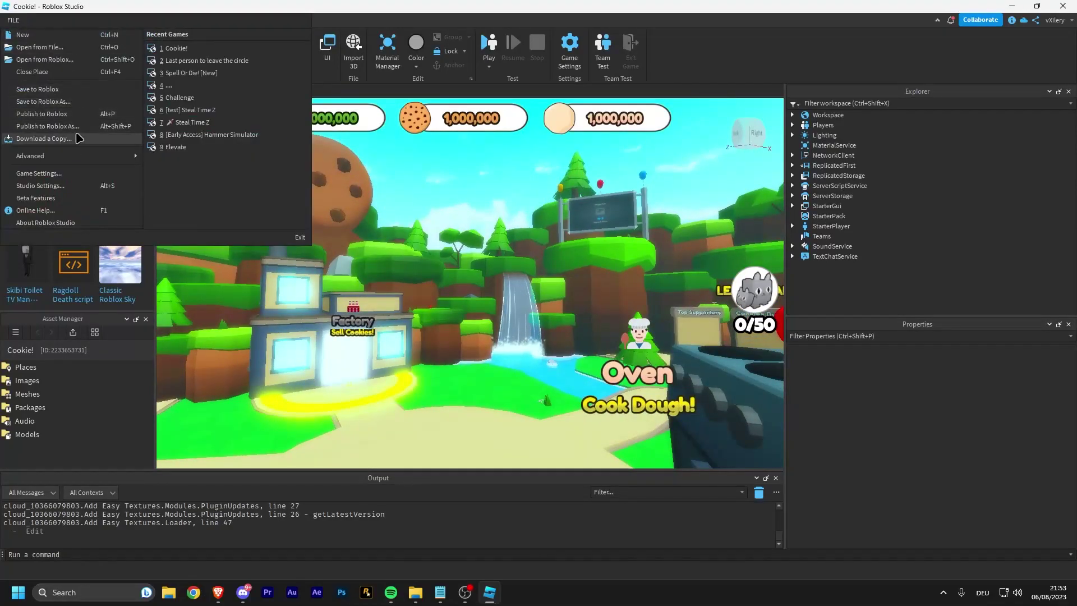
click(58, 185)
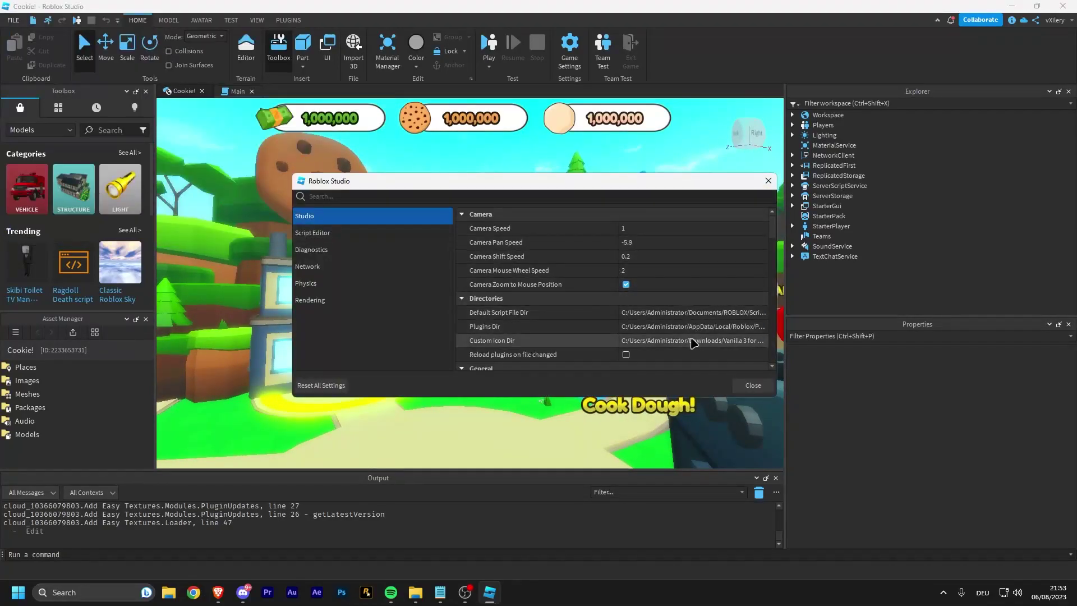
click(693, 340)
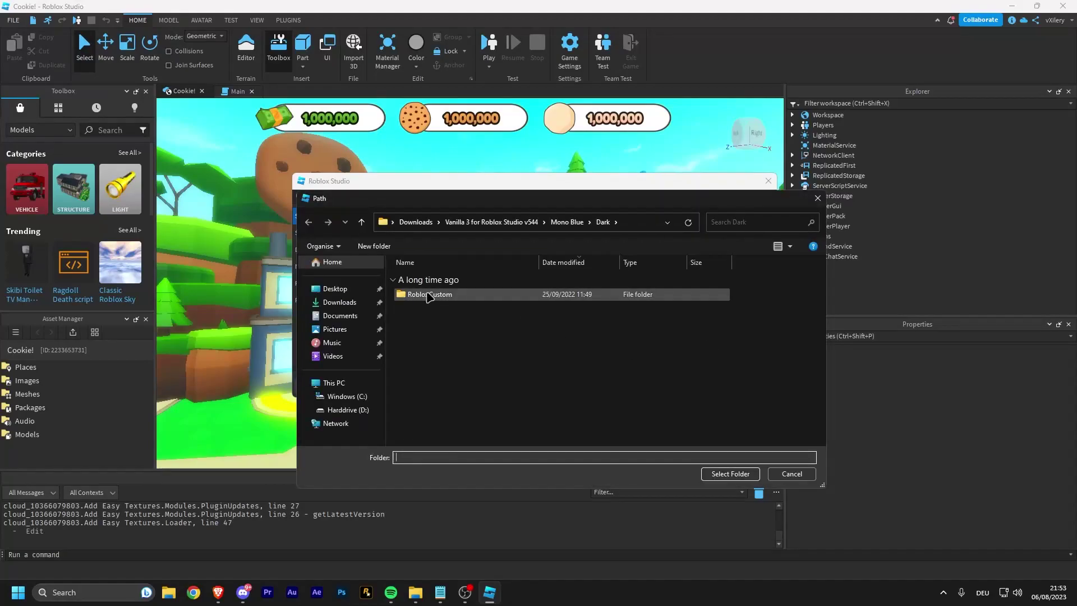
double_click(429, 295)
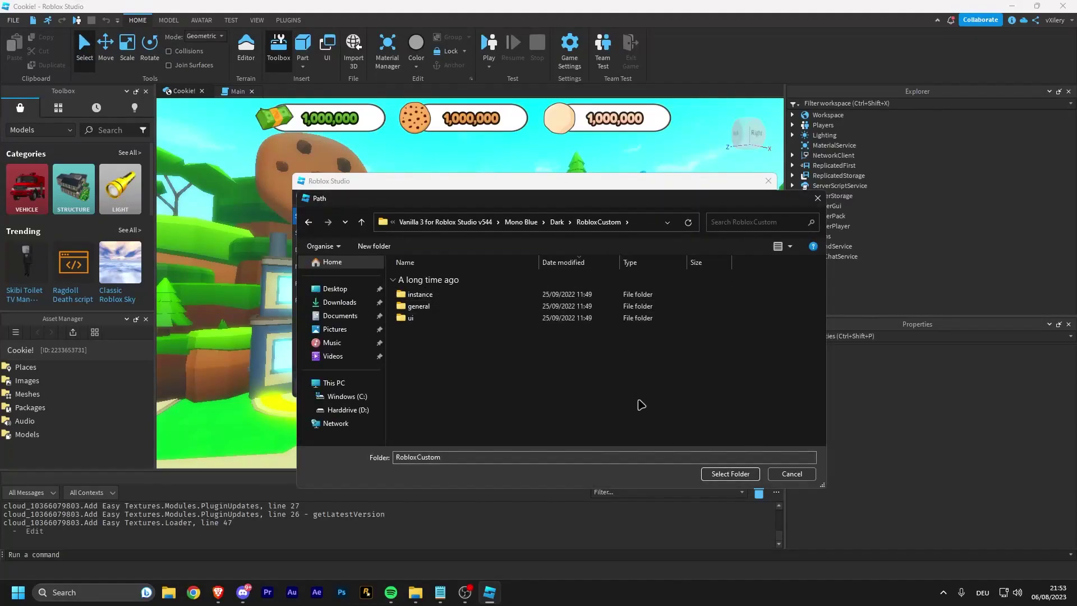
click(730, 473)
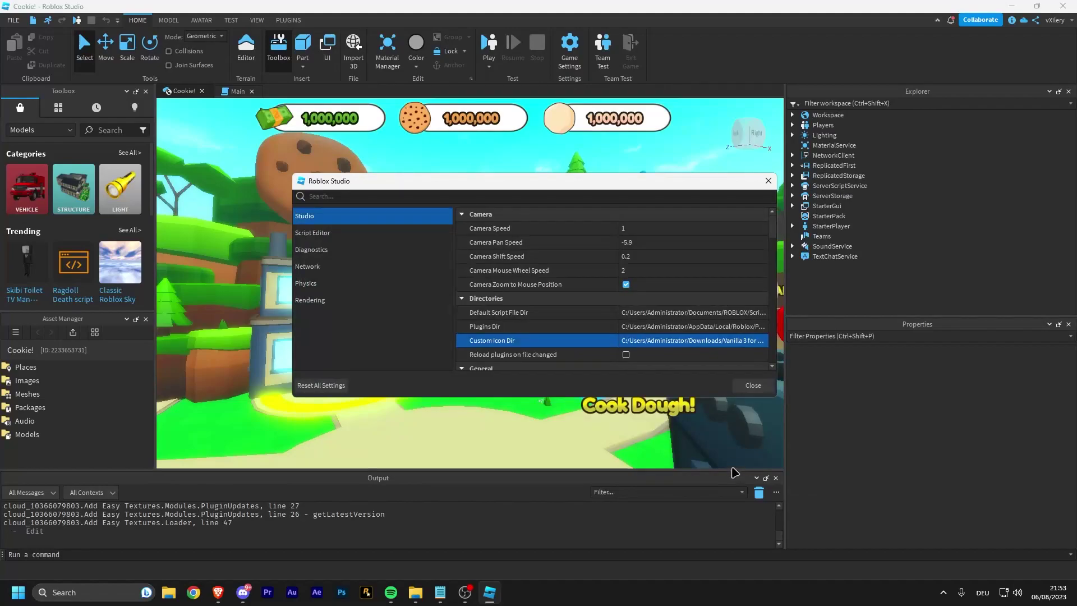
click(752, 385)
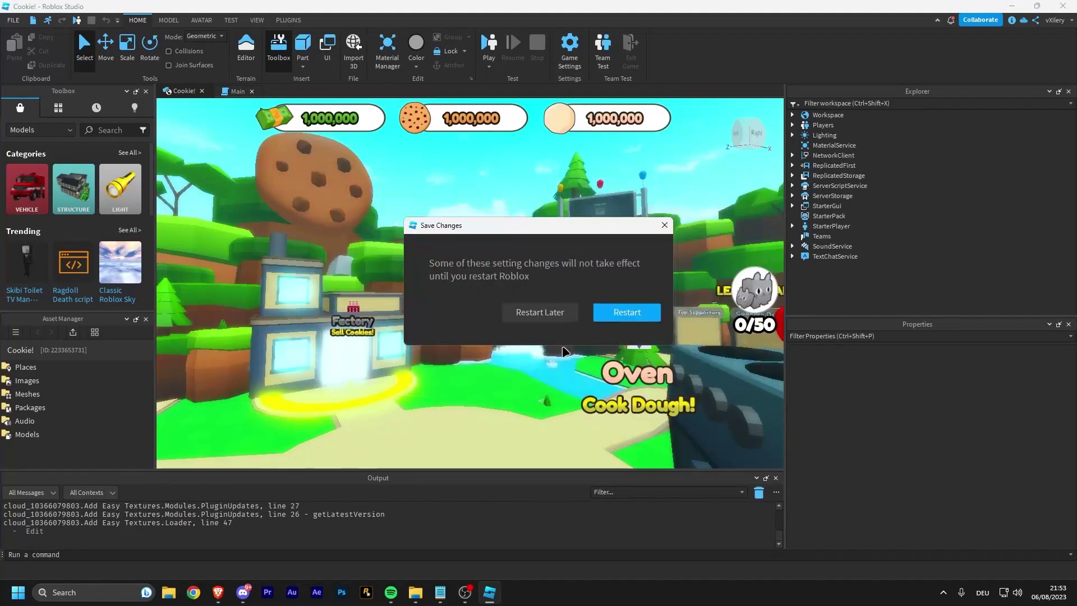
click(621, 313)
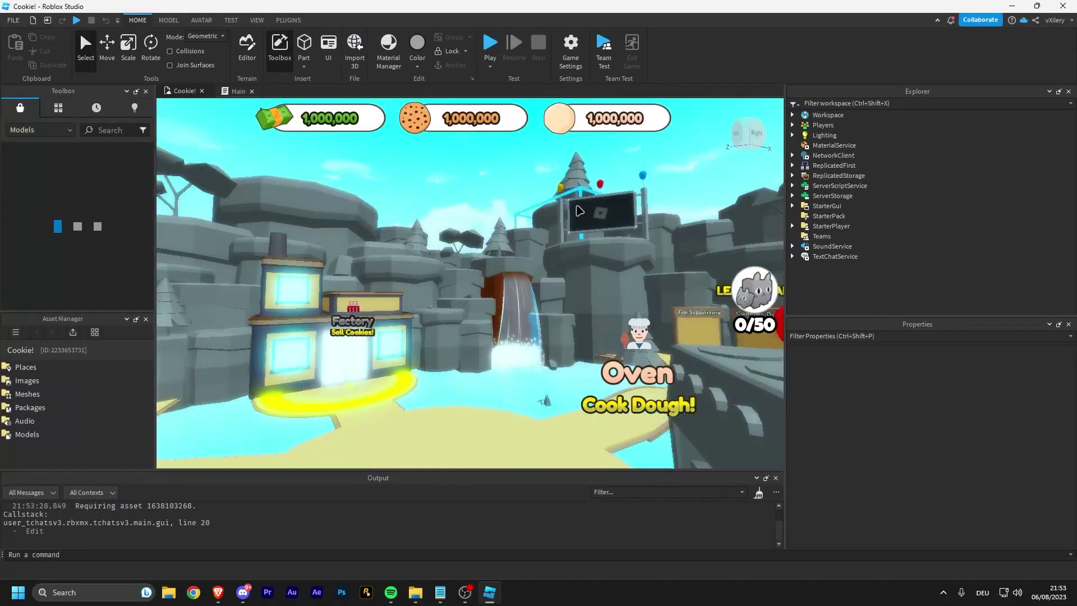
Orbit the camera toward the hills and eggs, then toward the Oven and leaderboards.
right_drag(578, 211, 528, 204)
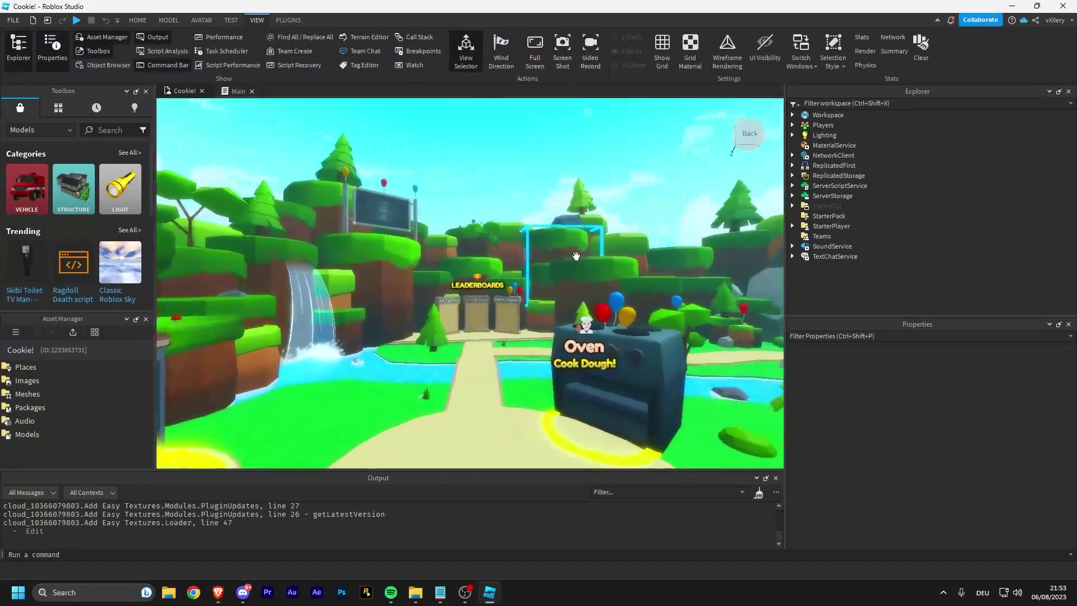
right_drag(527, 204, 576, 256)
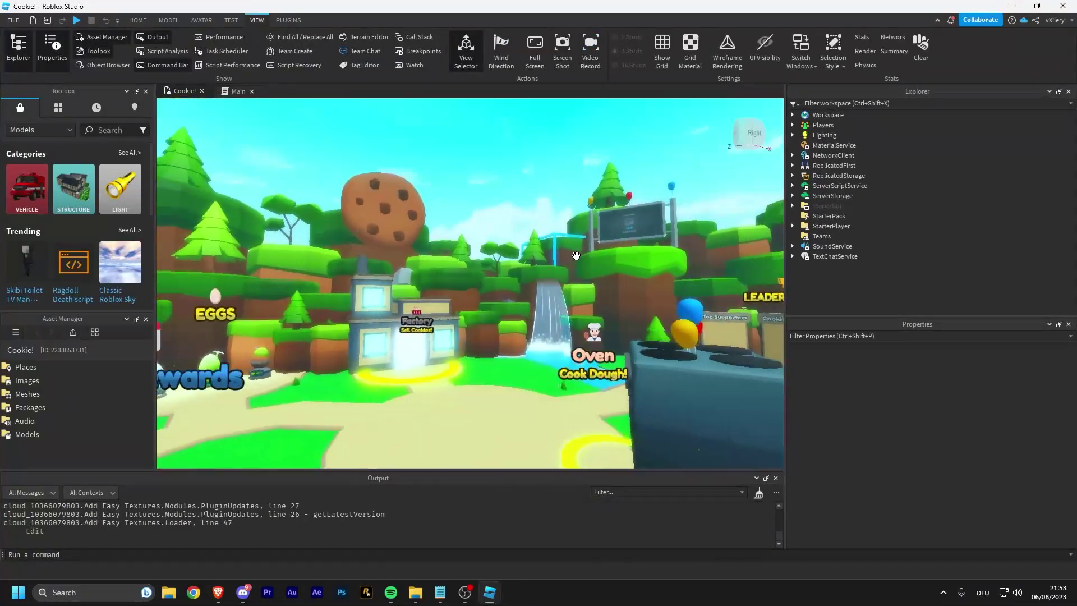
scroll(576, 257, down, 3)
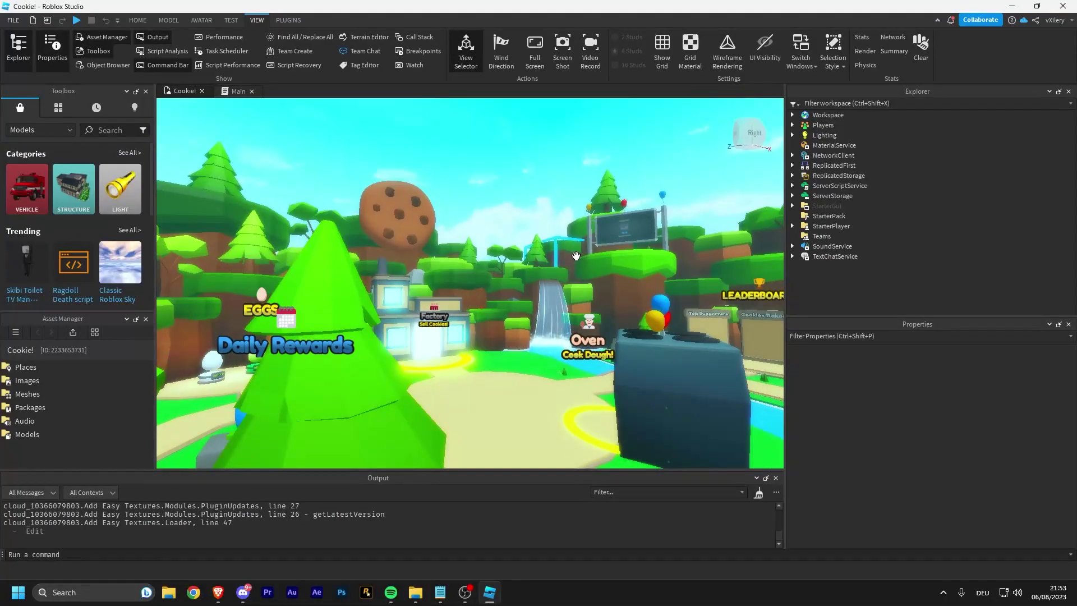